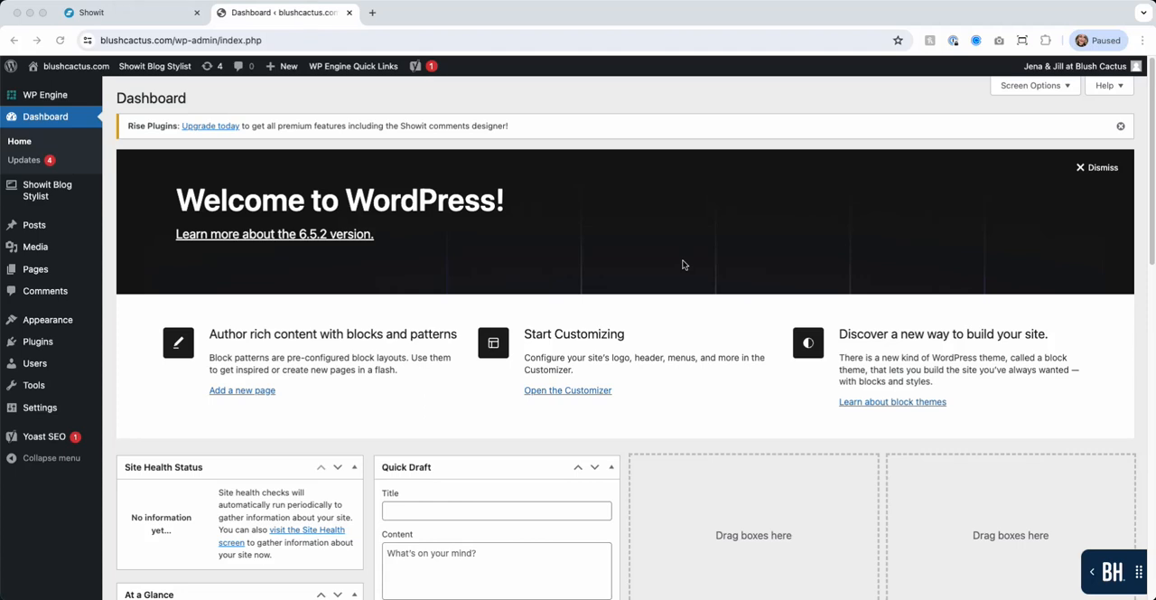
# Step: Open the post categories page and enter "Testing" as the name of a new category
pyautogui.click(104, 215)
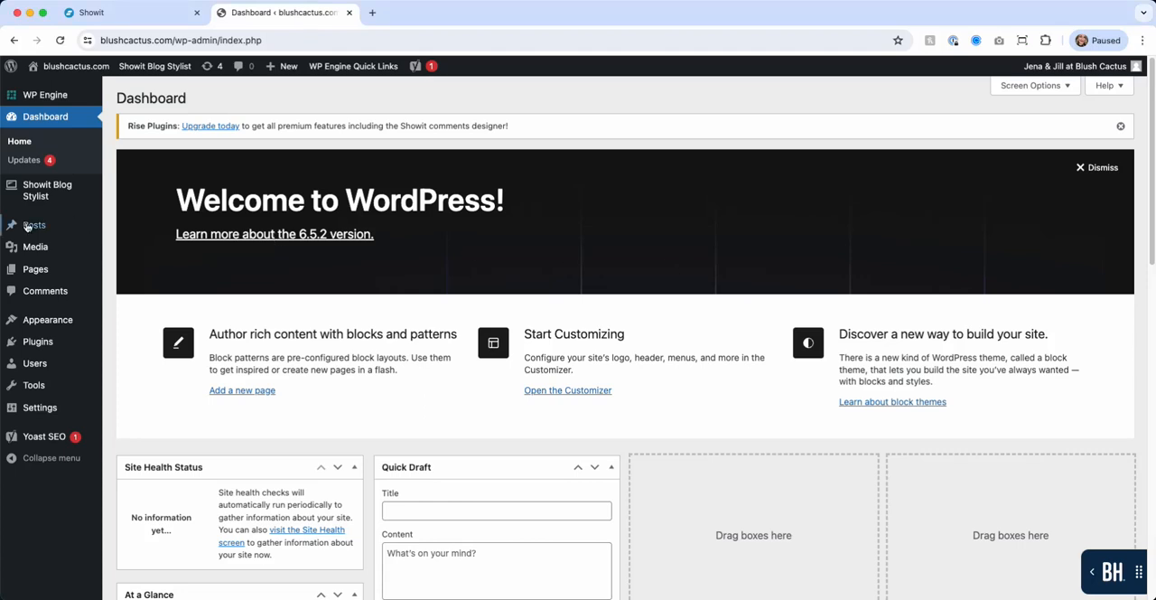
pyautogui.moveTo(21, 226)
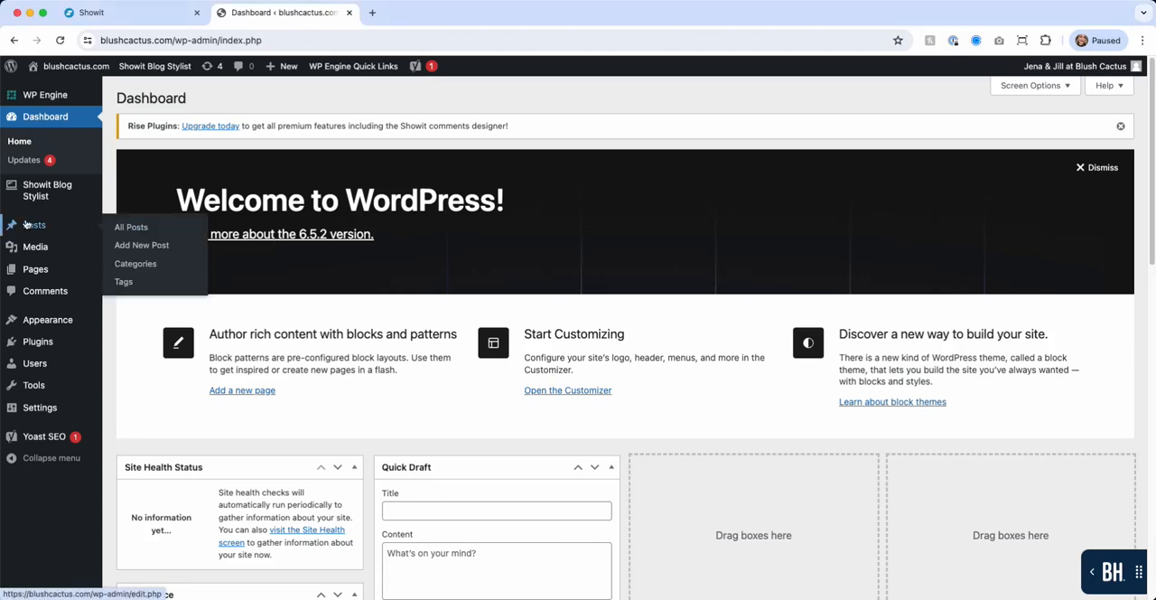
pyautogui.click(123, 267)
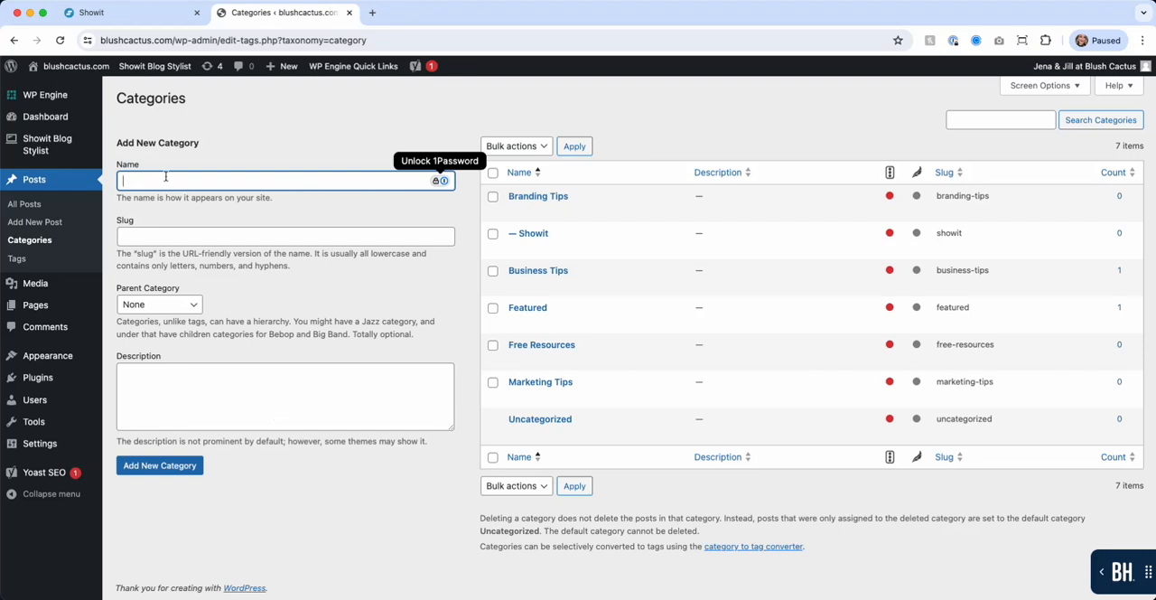
pyautogui.write('Testing')
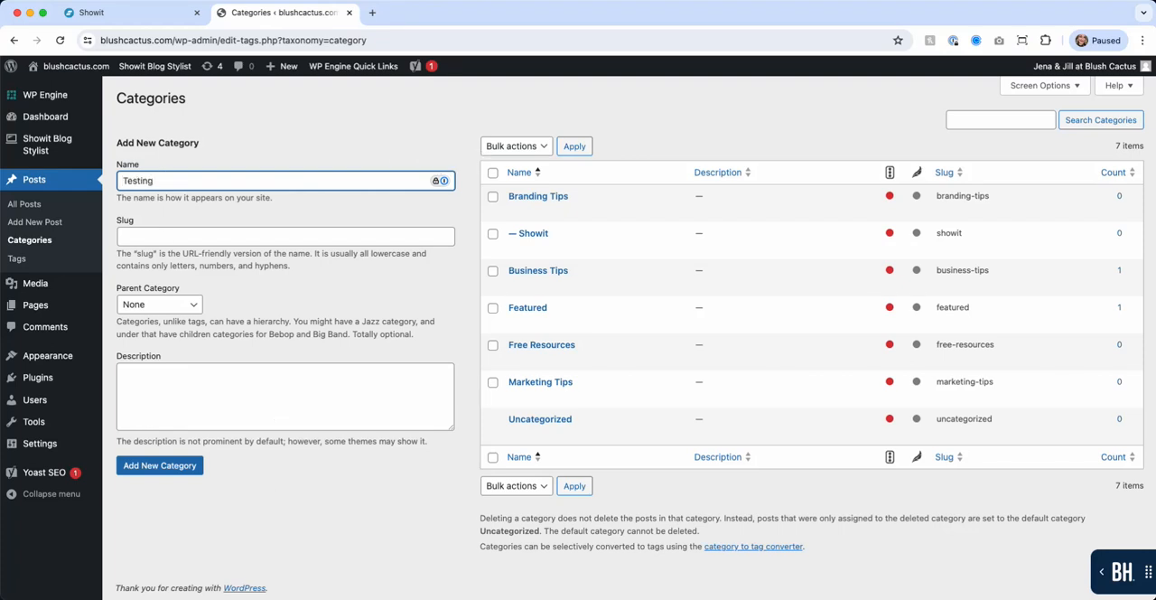
pyautogui.click(168, 213)
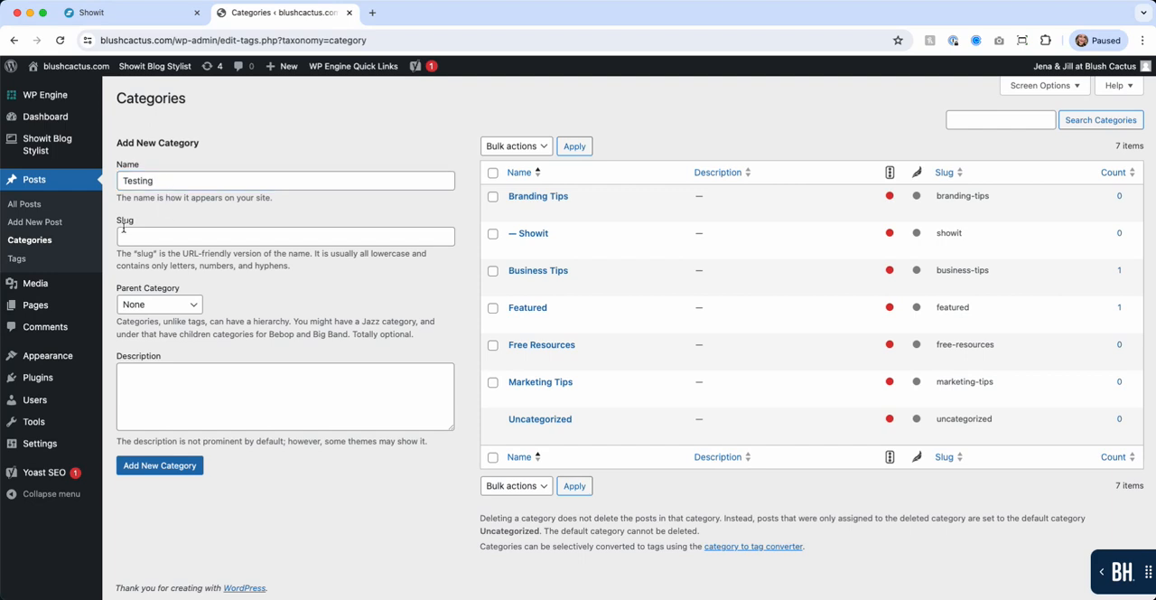
pyautogui.click(223, 234)
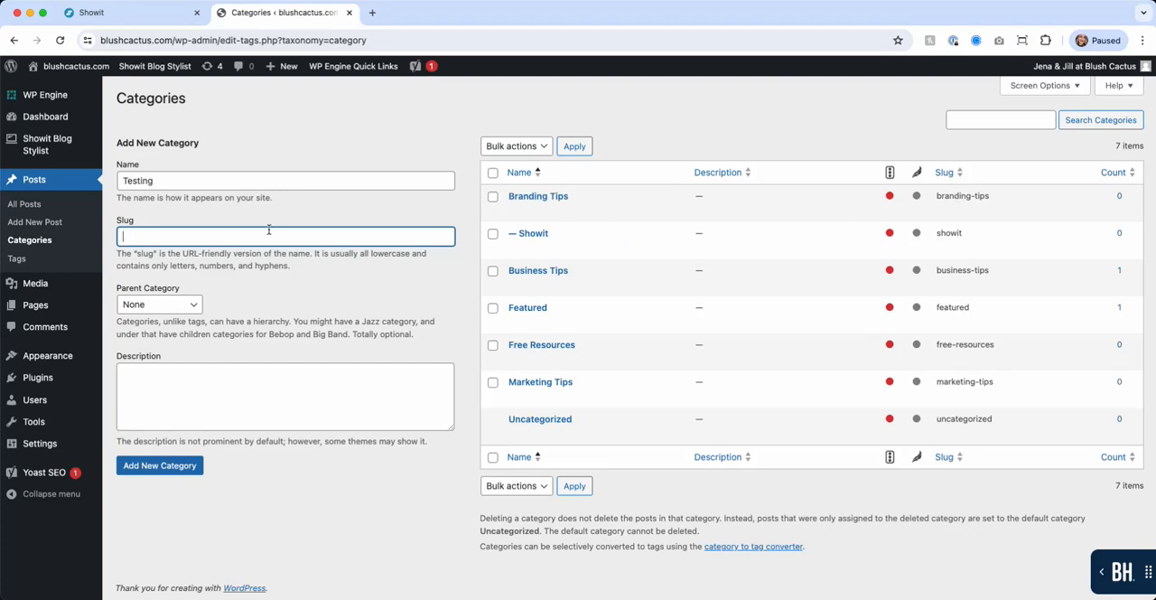
pyautogui.write('brandingt')
pyautogui.press('BackSpace')
pyautogui.press('BackSpace')
pyautogui.press('BackSpace')
pyautogui.press('BackSpace')
pyautogui.press('BackSpace')
pyautogui.press('BackSpace')
pyautogui.press('BackSpace')
pyautogui.press('BackSpace')
pyautogui.press('BackSpace')
pyautogui.press('BackSpace')
pyautogui.press('BackSpace')
pyautogui.press('BackSpace')
pyautogui.press('BackSpace')
pyautogui.press('BackSpace')
pyautogui.press('BackSpace')
pyautogui.press('BackSpace')
pyautogui.click(388, 278)
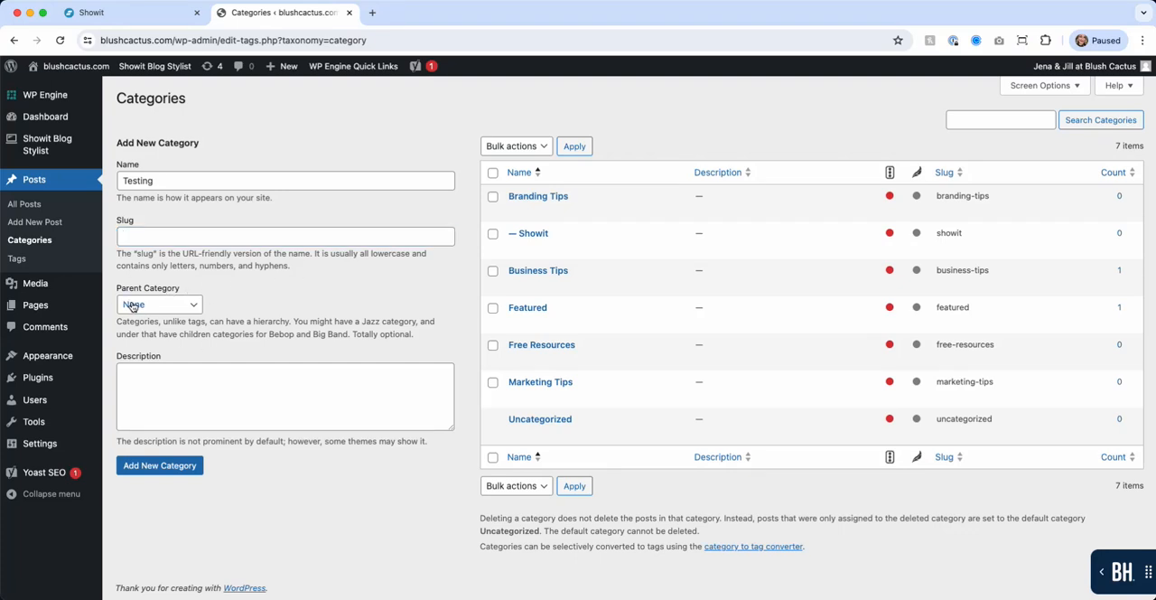
# Step: Check the parent category options, keep the parent as None, and add the Testing category with a blank slug and description
pyautogui.moveTo(512, 200)
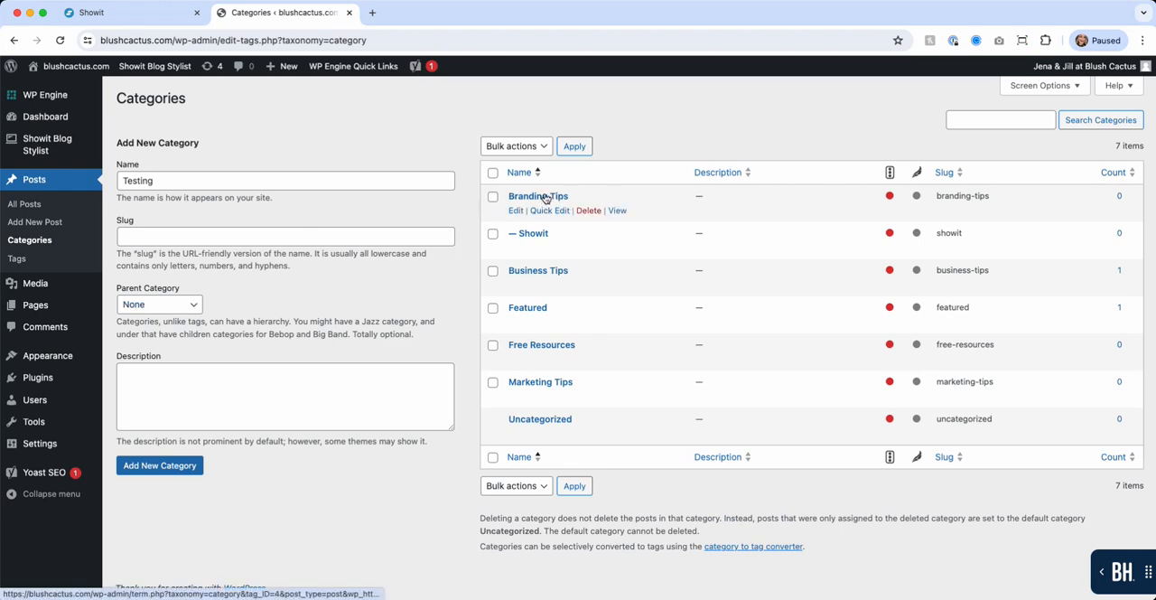
pyautogui.moveTo(492, 242)
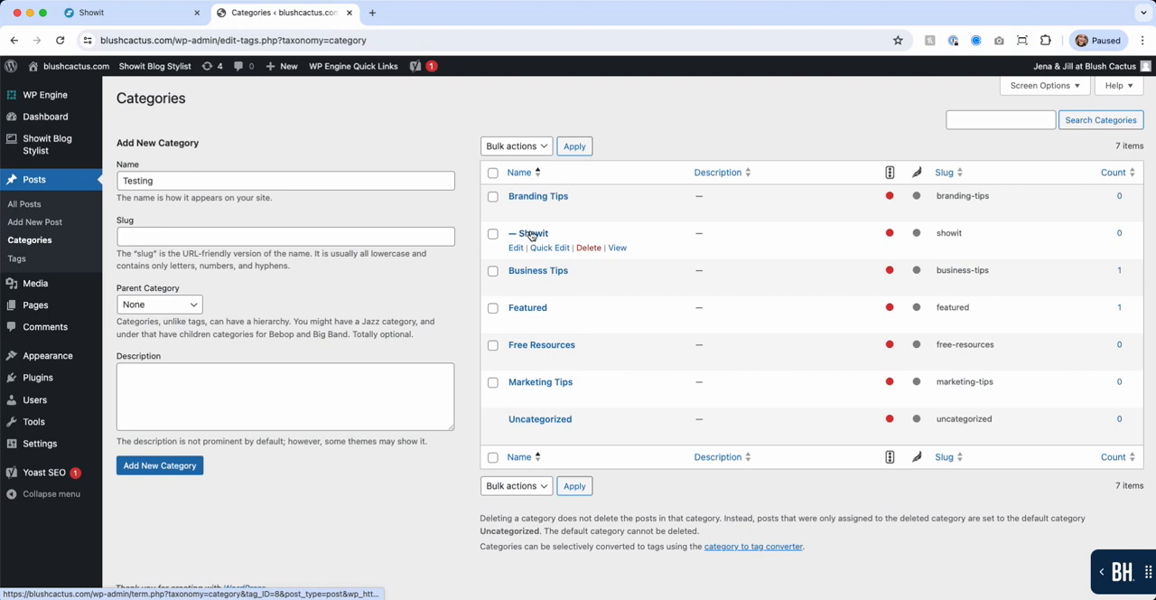
pyautogui.click(162, 310)
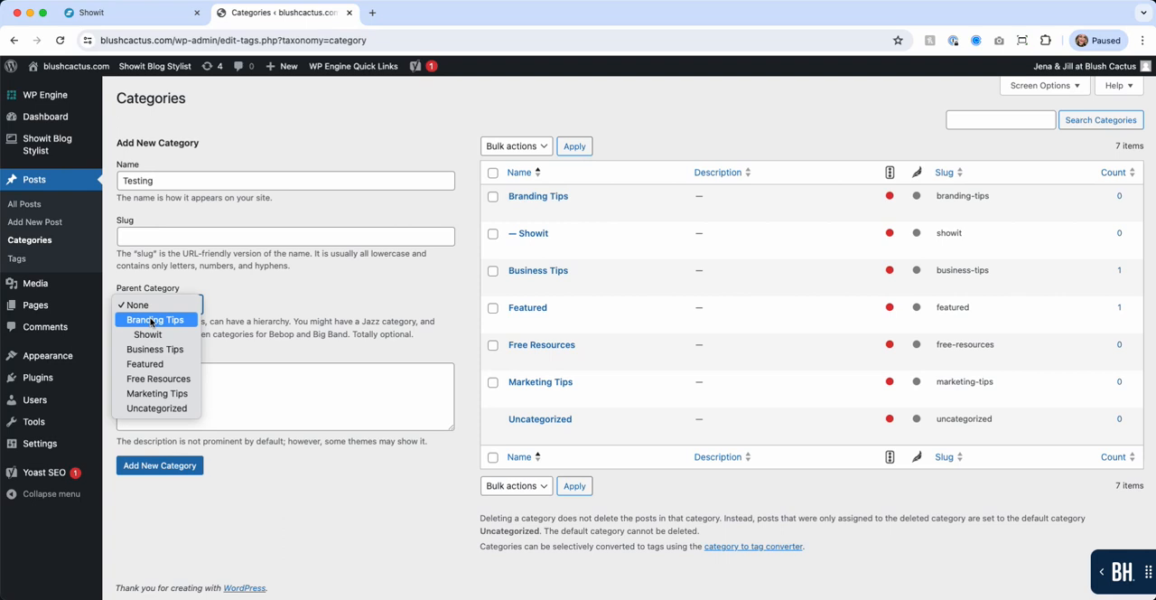
pyautogui.click(249, 317)
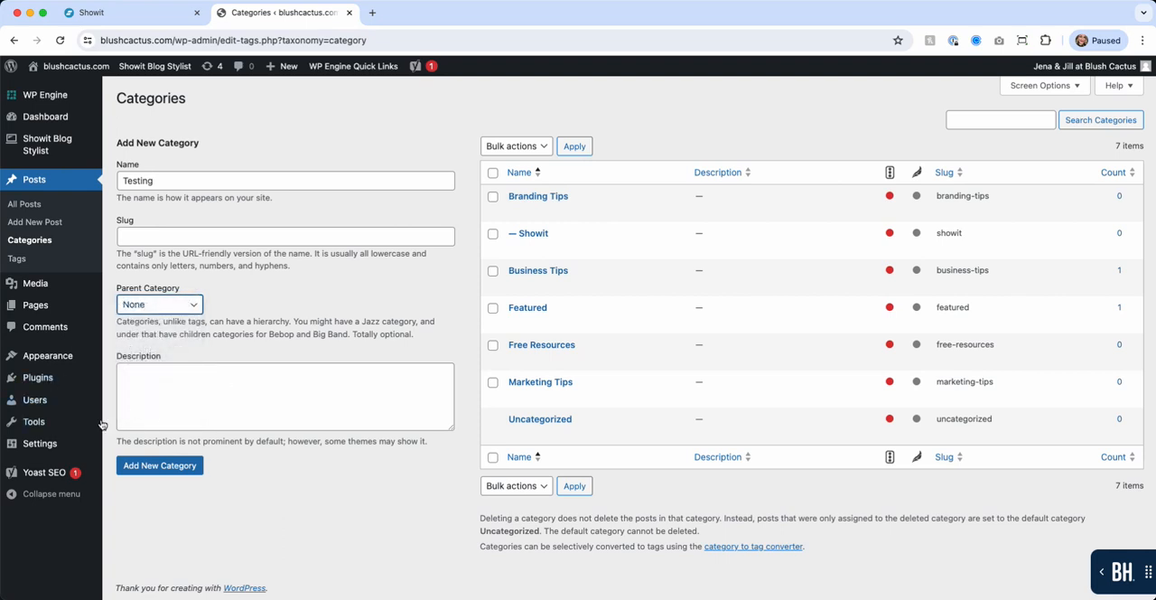
pyautogui.click(284, 382)
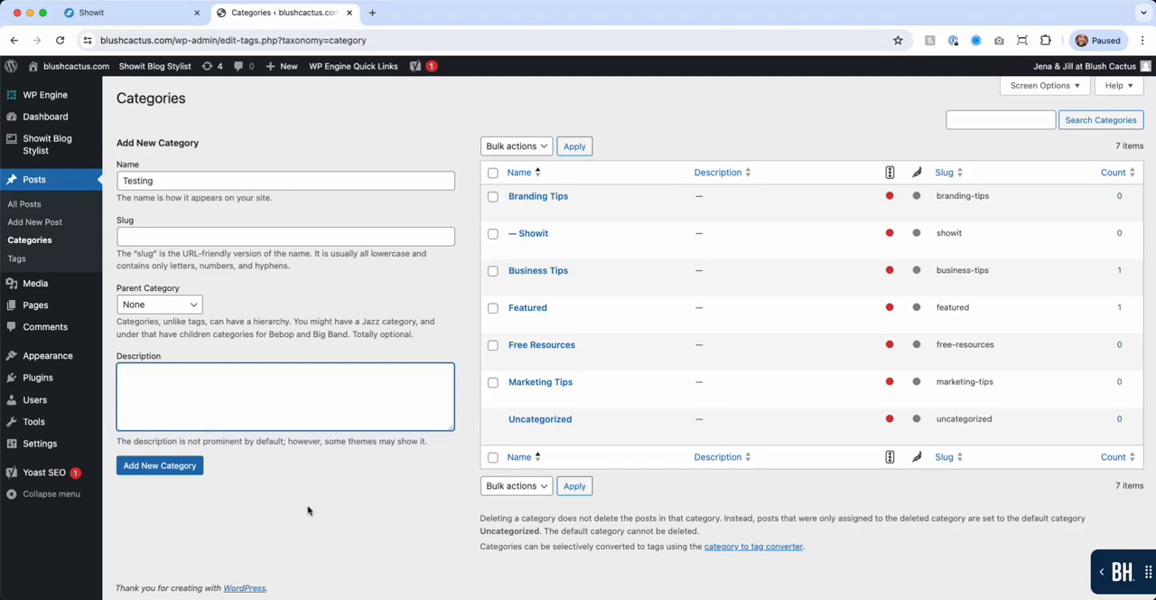
pyautogui.click(171, 468)
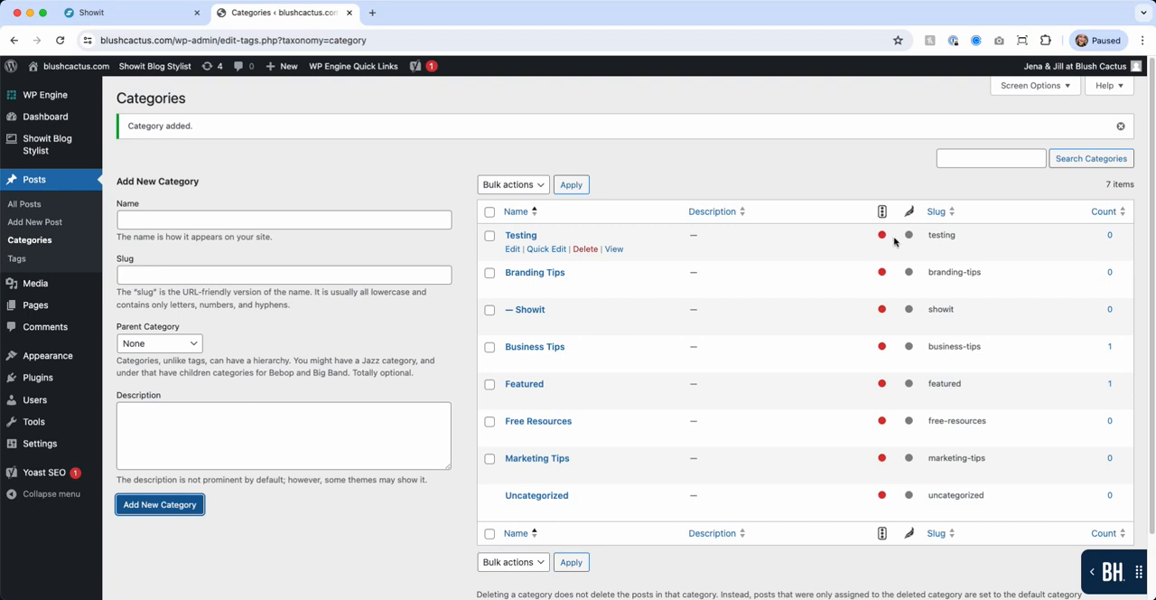
# Step: Look through the Testing category's quick and full edit forms and the Branding Tips quick edit form without making changes
pyautogui.click(544, 250)
pyautogui.click(609, 308)
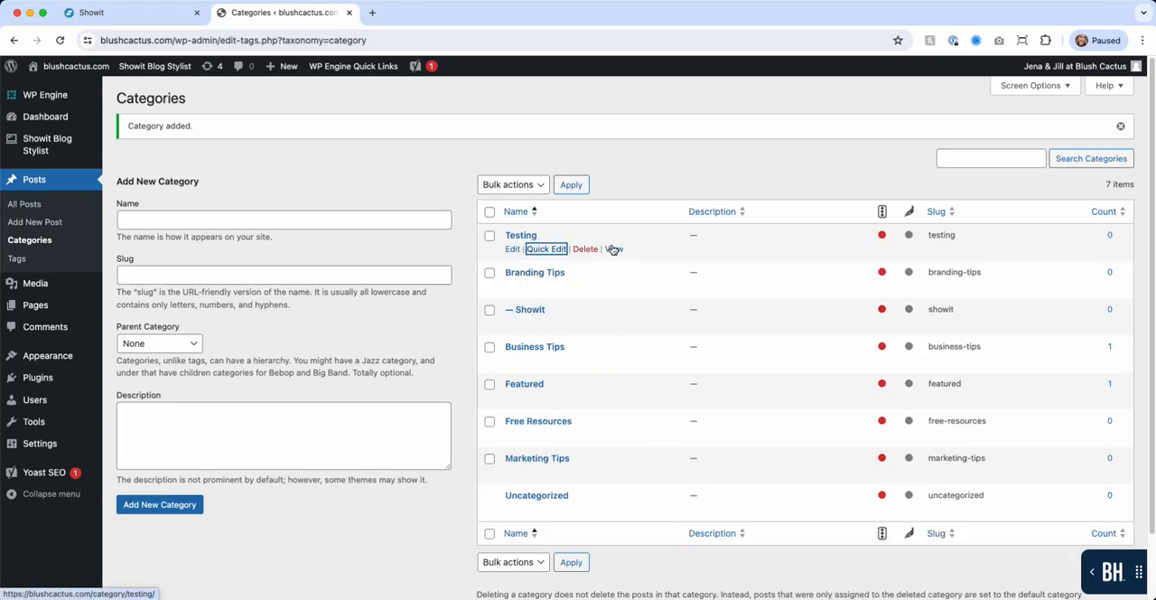
pyautogui.click(512, 251)
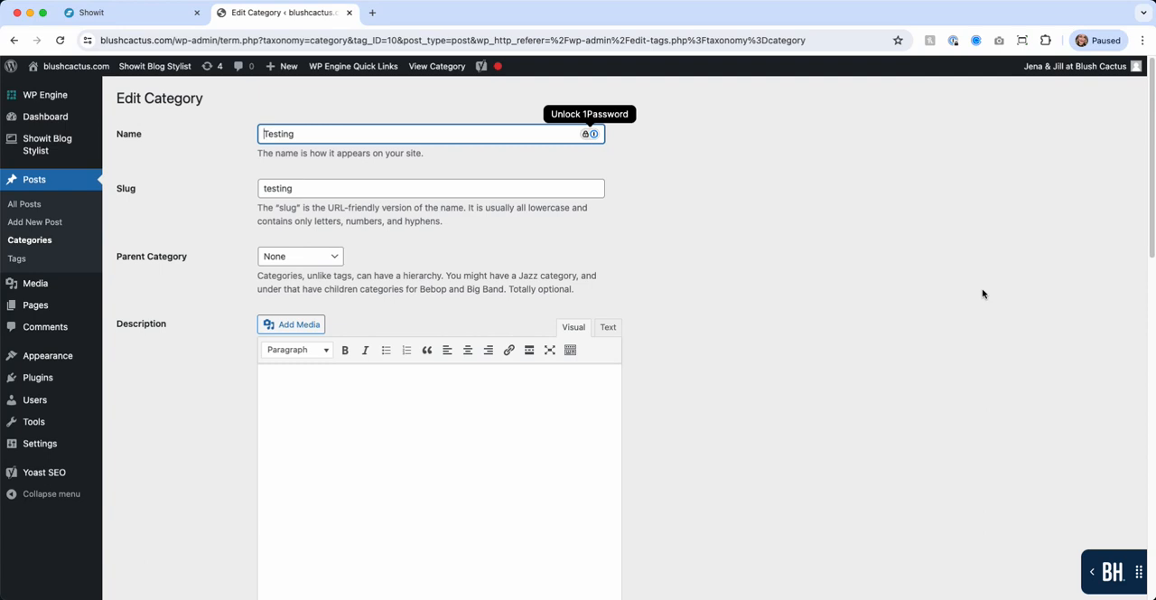
pyautogui.scroll(-5, 653, 341)
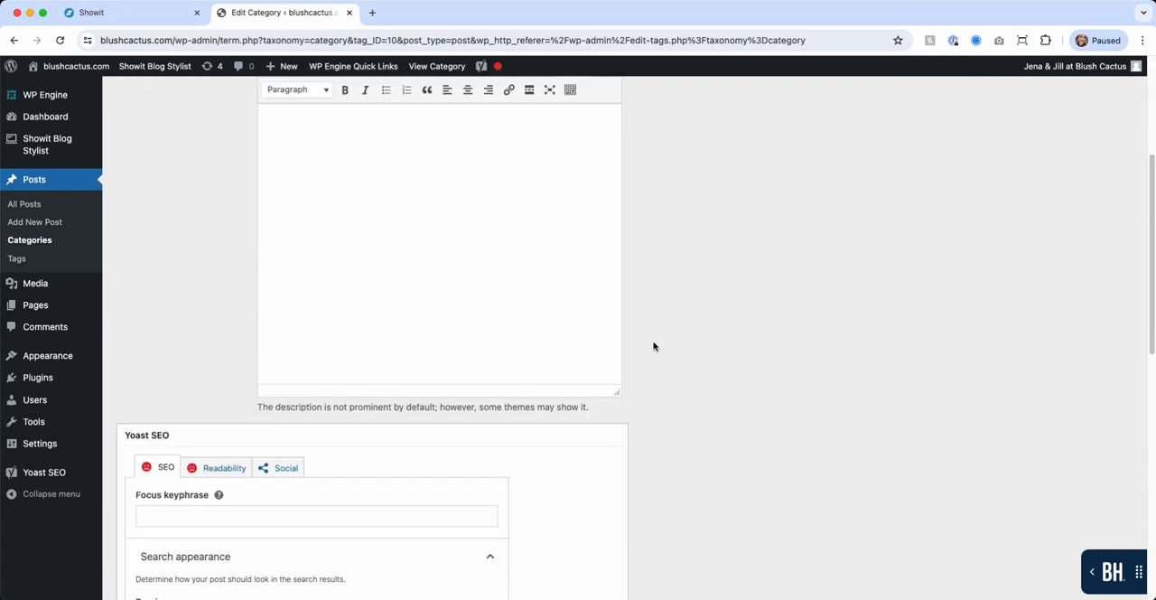
pyautogui.scroll(5, 653, 346)
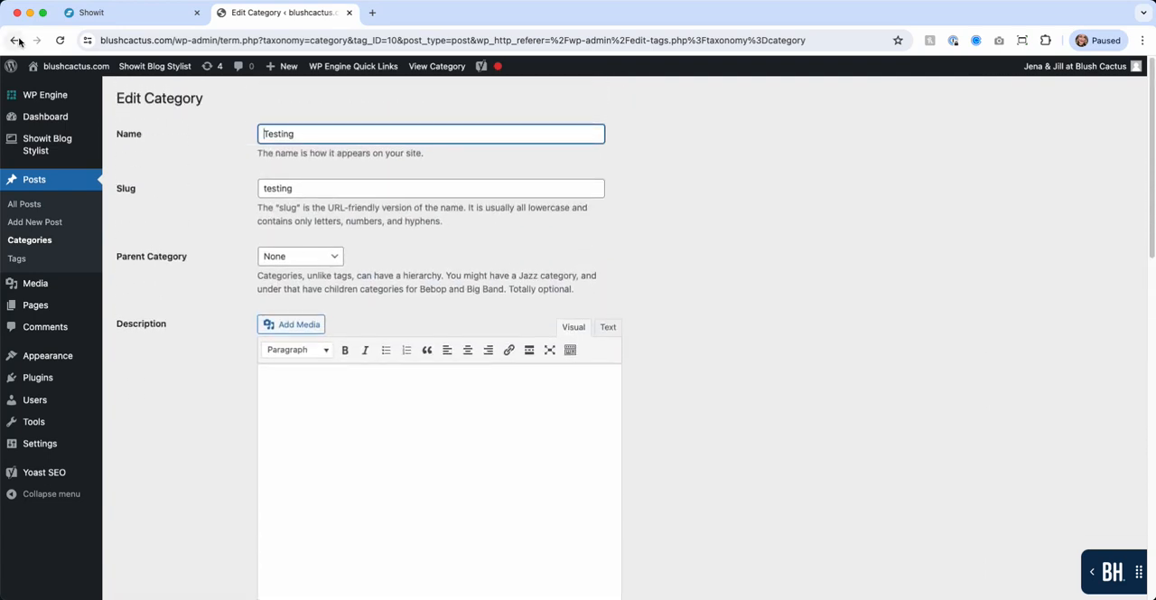
pyautogui.click(15, 40)
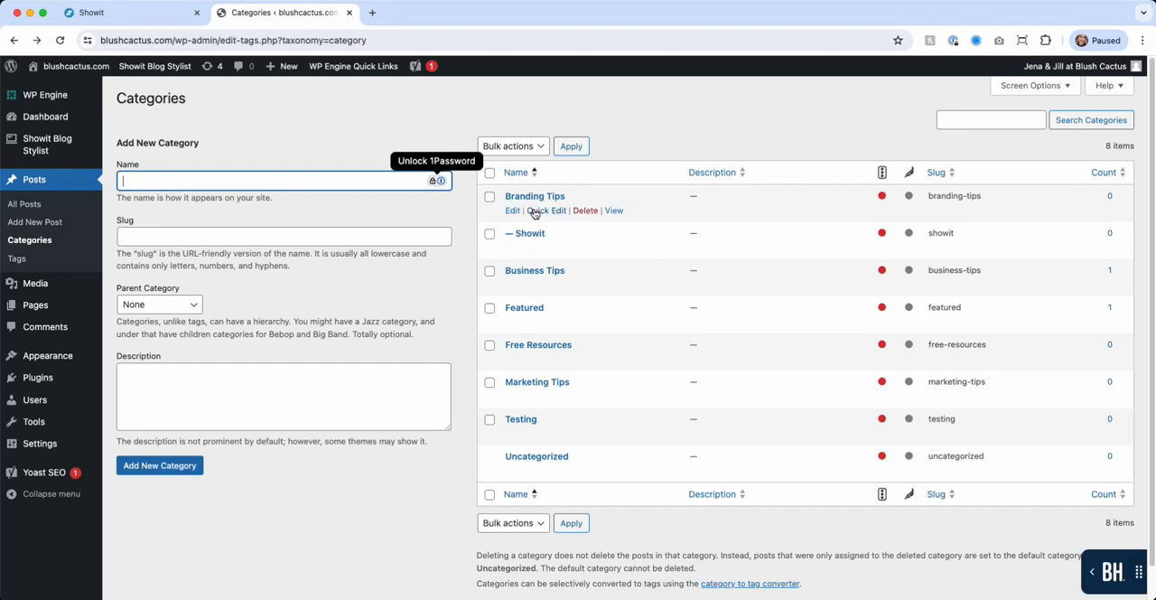
pyautogui.click(540, 213)
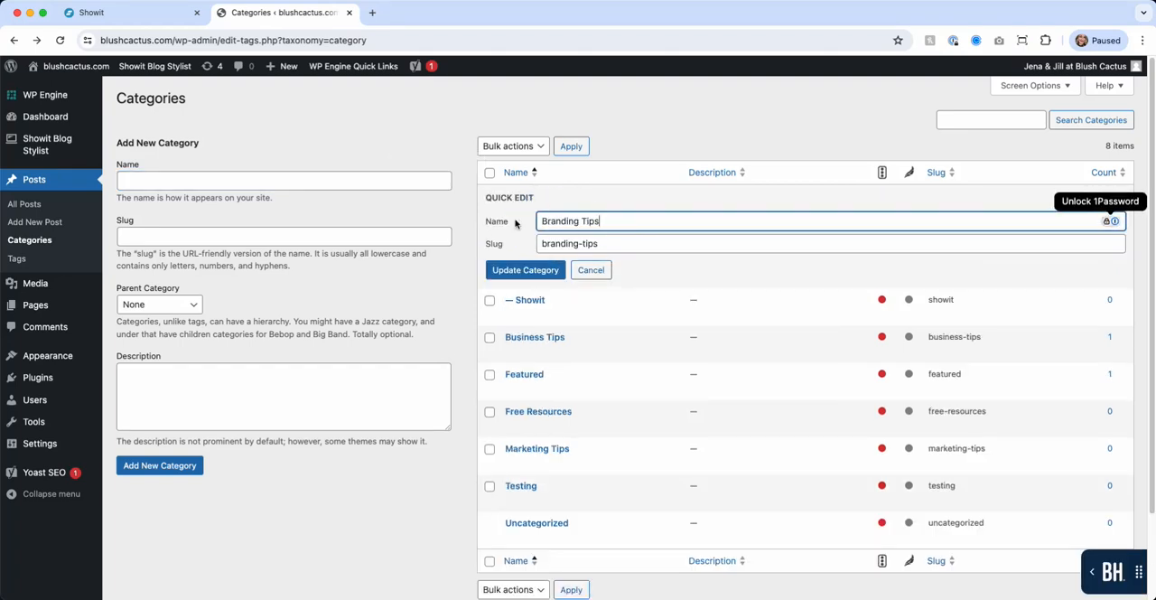
pyautogui.click(590, 269)
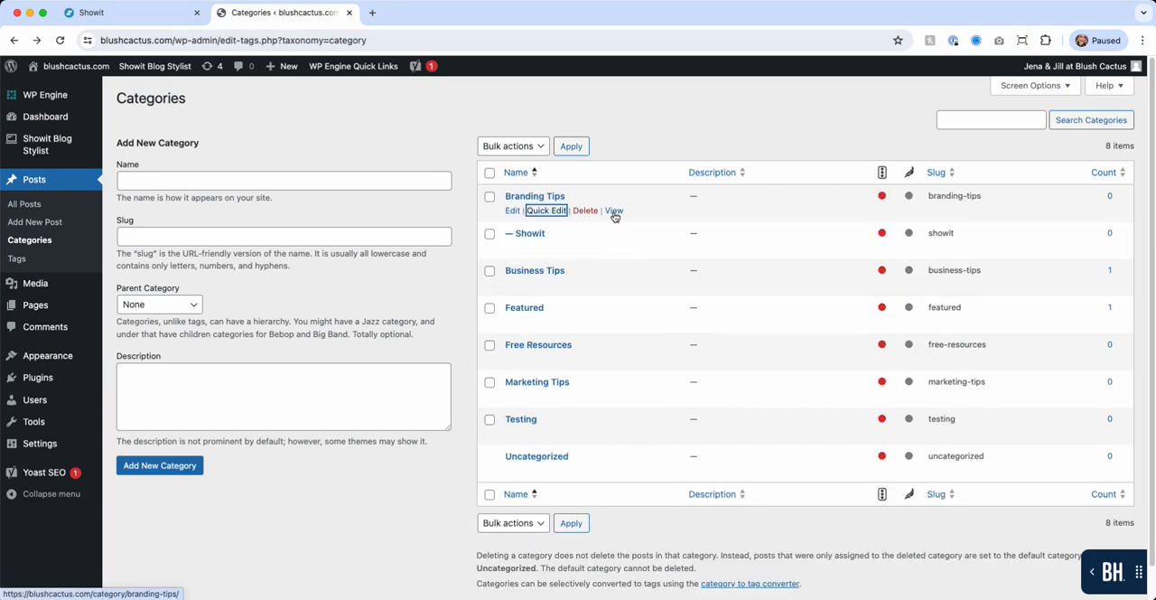
# Step: View the Branding Tips category on the live site, glance at the blog design in Showit, and return to the WordPress category list
pyautogui.click(614, 212)
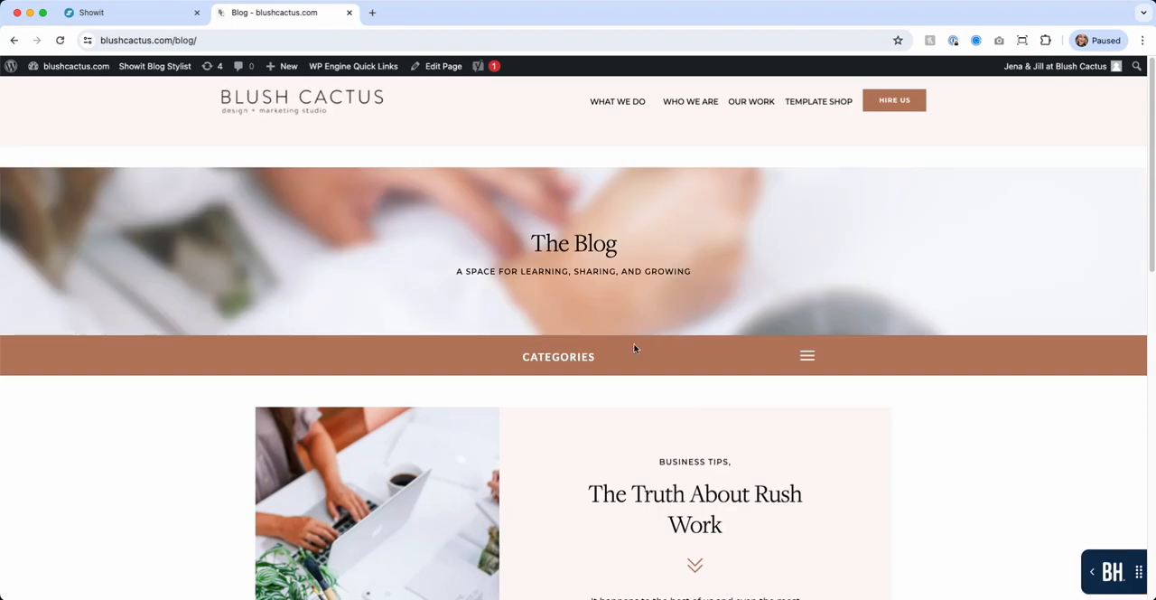
pyautogui.scroll(-5, 677, 387)
pyautogui.scroll(4, 678, 386)
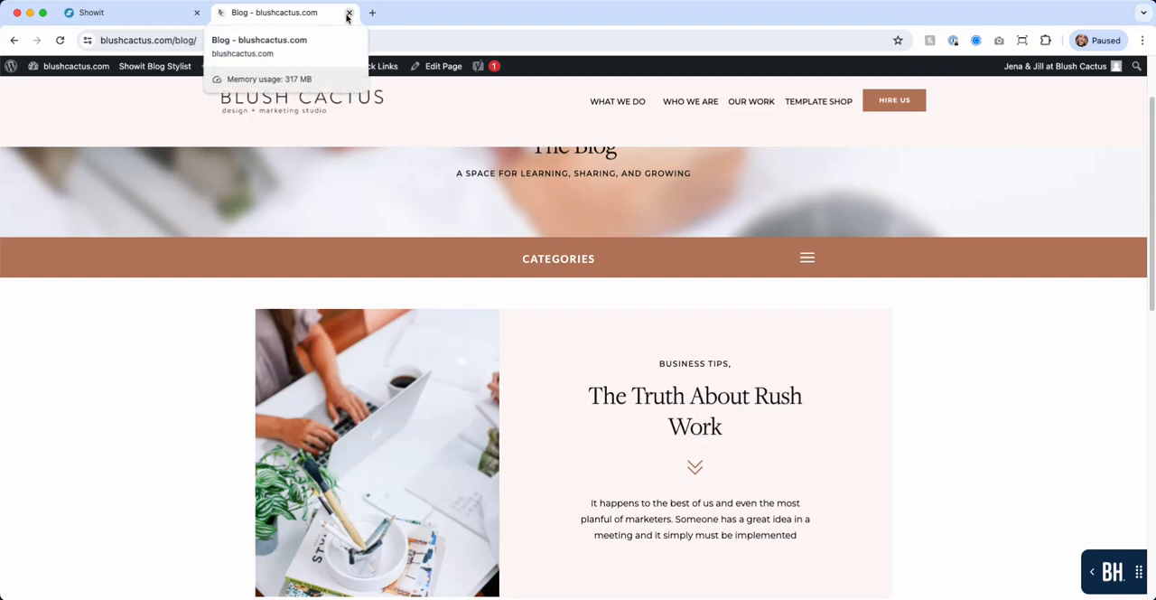
pyautogui.click(140, 16)
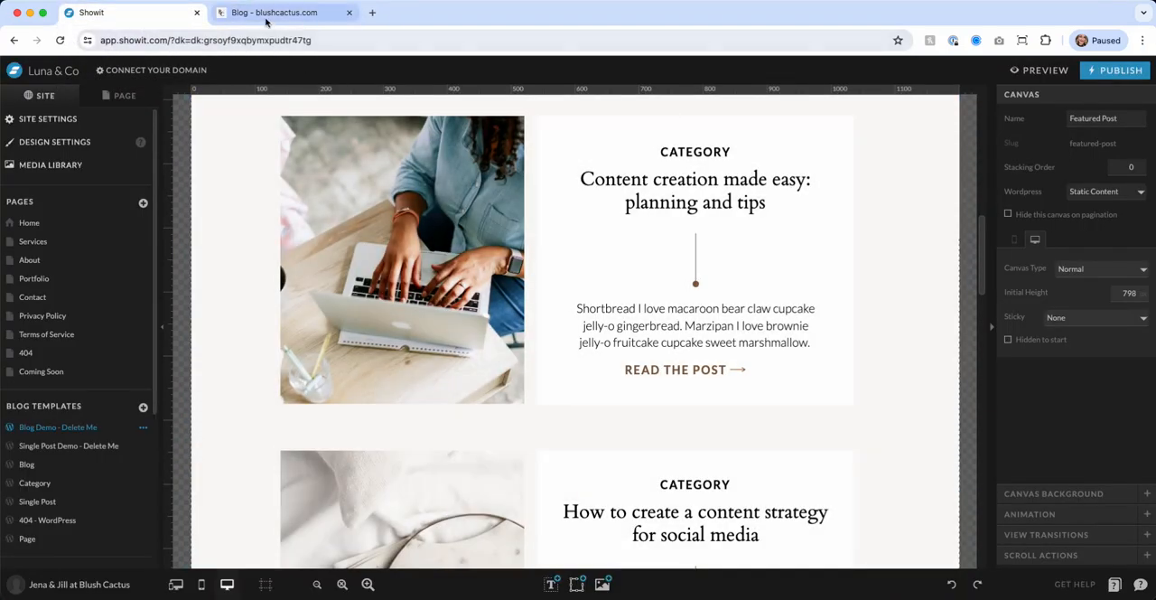
pyautogui.click(298, 12)
pyautogui.click(14, 40)
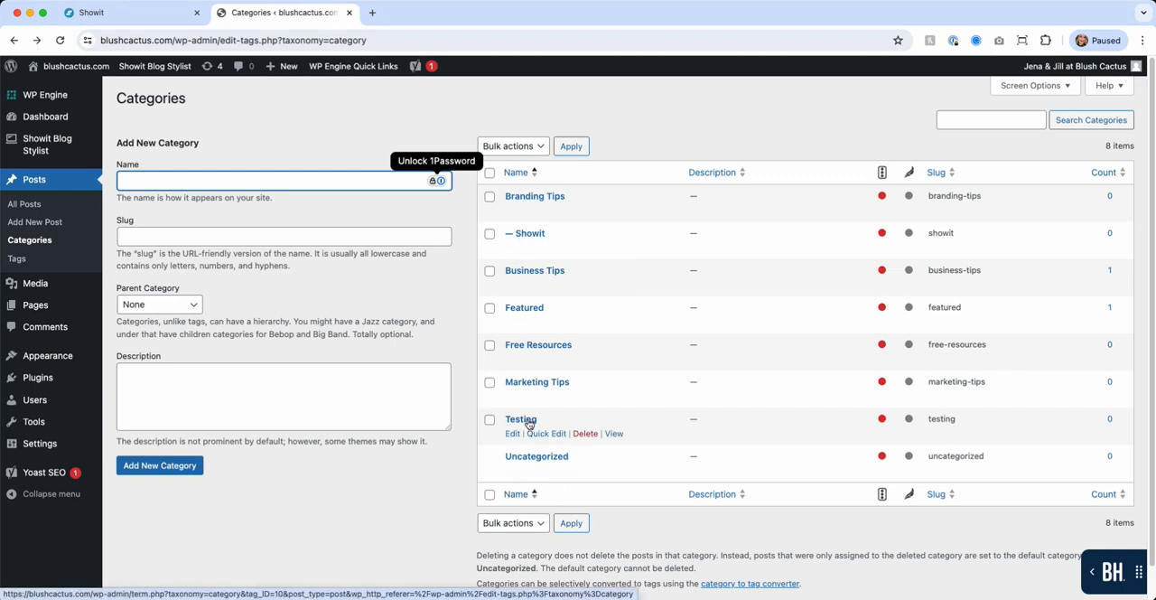
# Step: Delete the Testing category from the category list and confirm the deletion
pyautogui.click(581, 433)
pyautogui.click(673, 160)
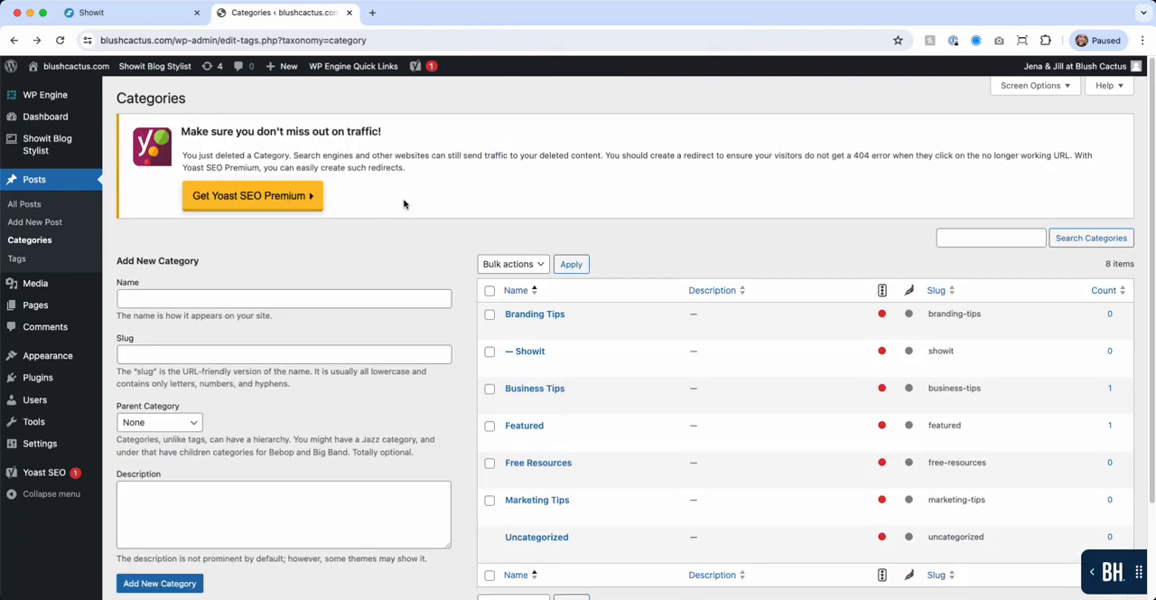
# Step: Add a new post tag named "Testing Testing" with the slug and description left blank
pyautogui.click(18, 260)
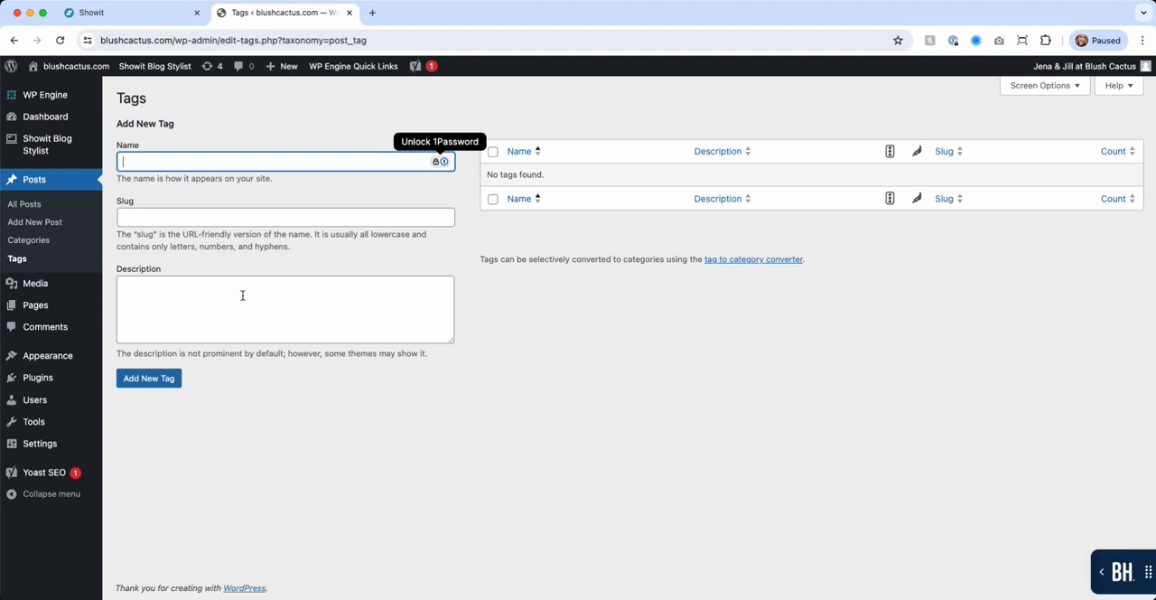
pyautogui.write('Te')
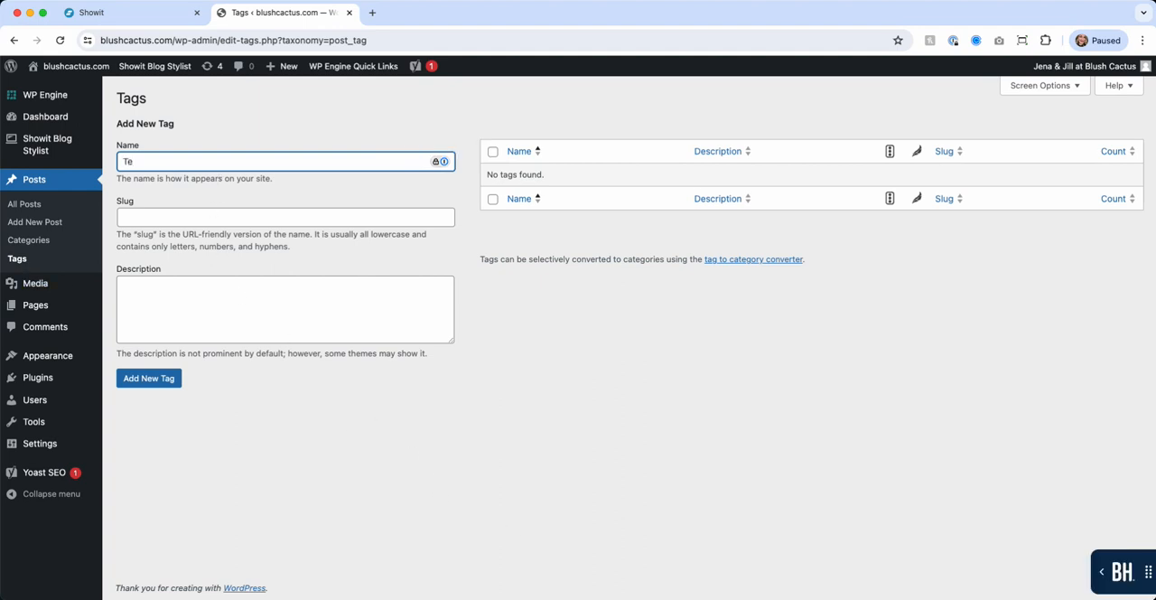
pyautogui.write('sting Testing')
pyautogui.click(202, 304)
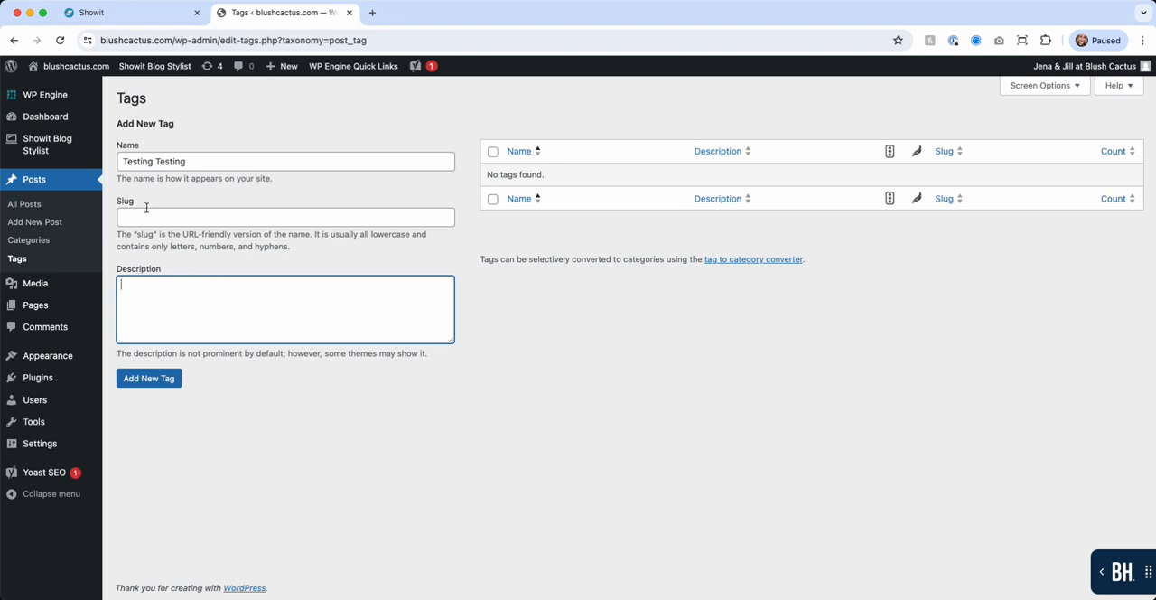
pyautogui.click(141, 218)
pyautogui.click(162, 298)
pyautogui.click(169, 384)
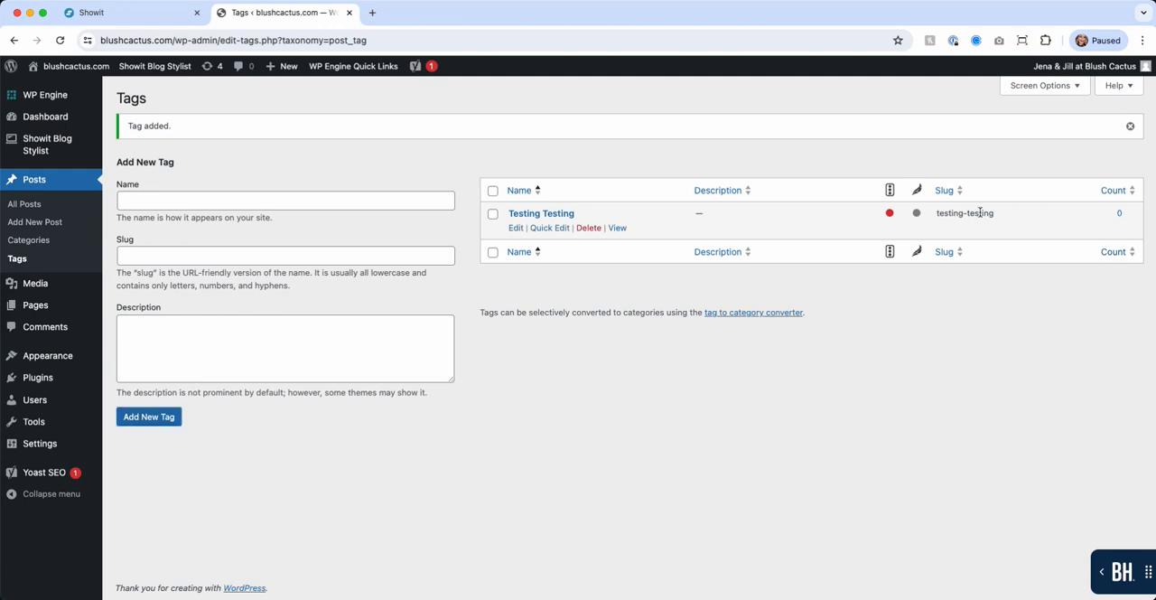
# Step: Check the new tag's slug, look at its full edit form, and return to the tag list
pyautogui.moveTo(993, 212); pyautogui.dragTo(936, 215)
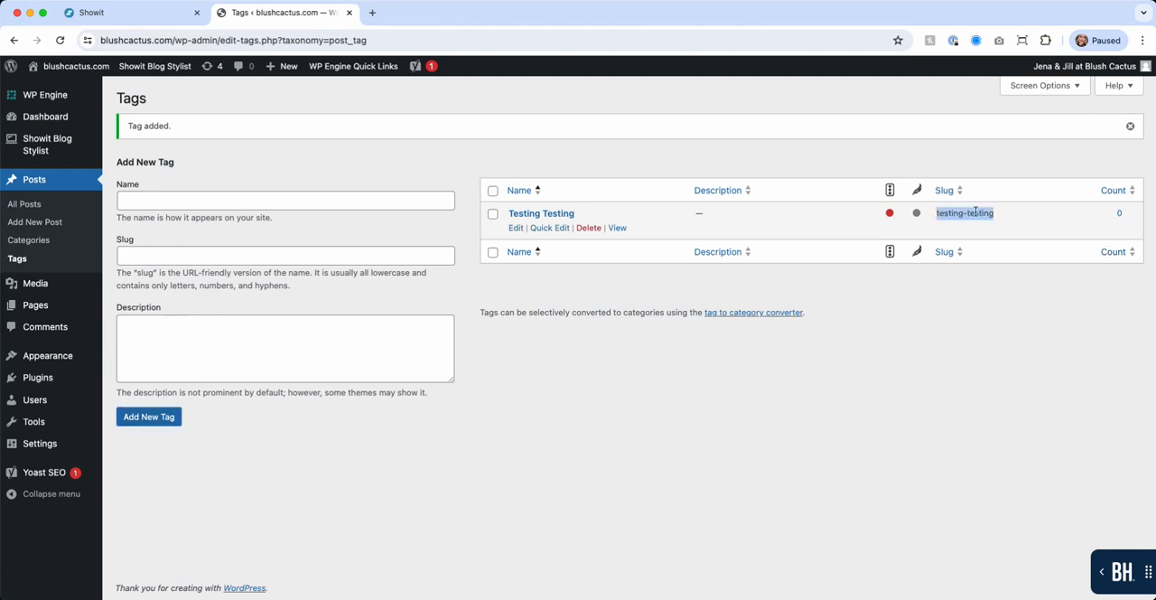
pyautogui.click(837, 369)
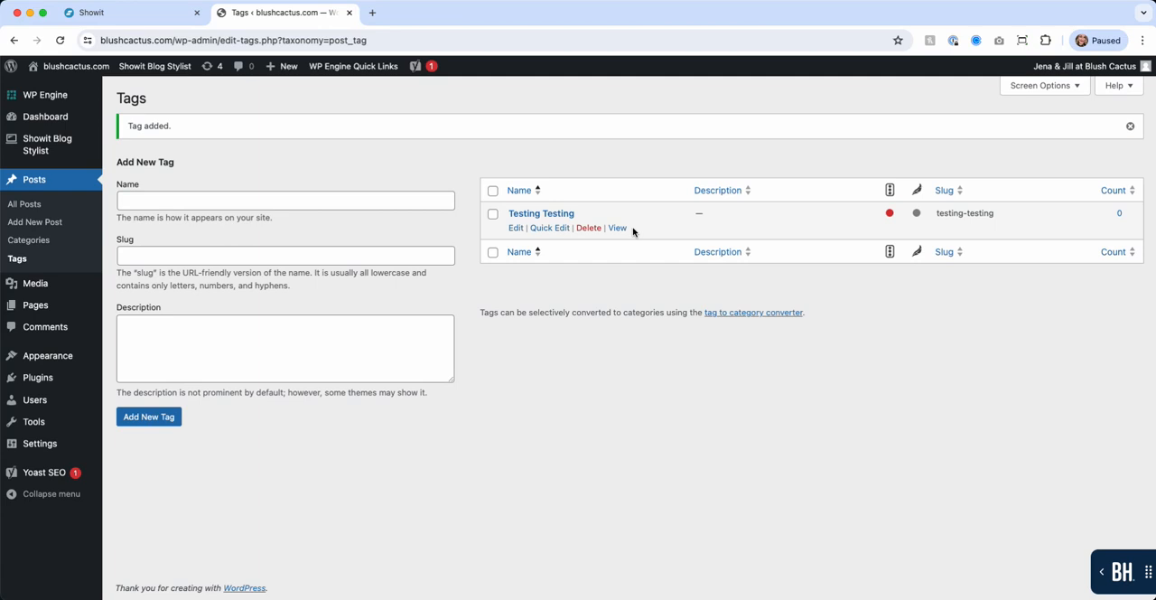
pyautogui.click(516, 228)
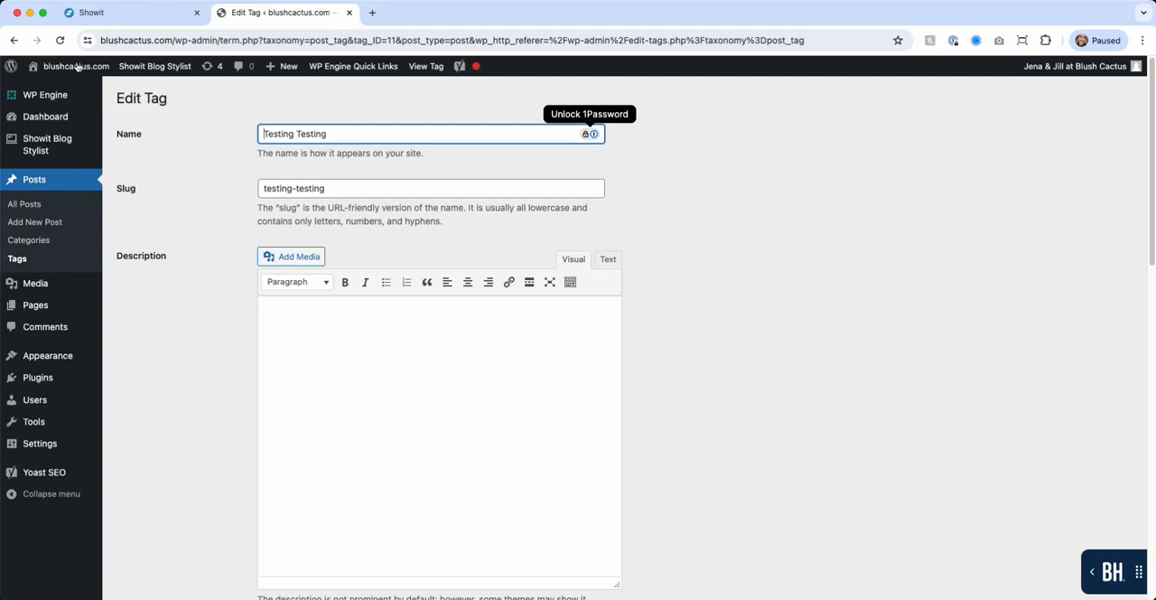
pyautogui.click(15, 42)
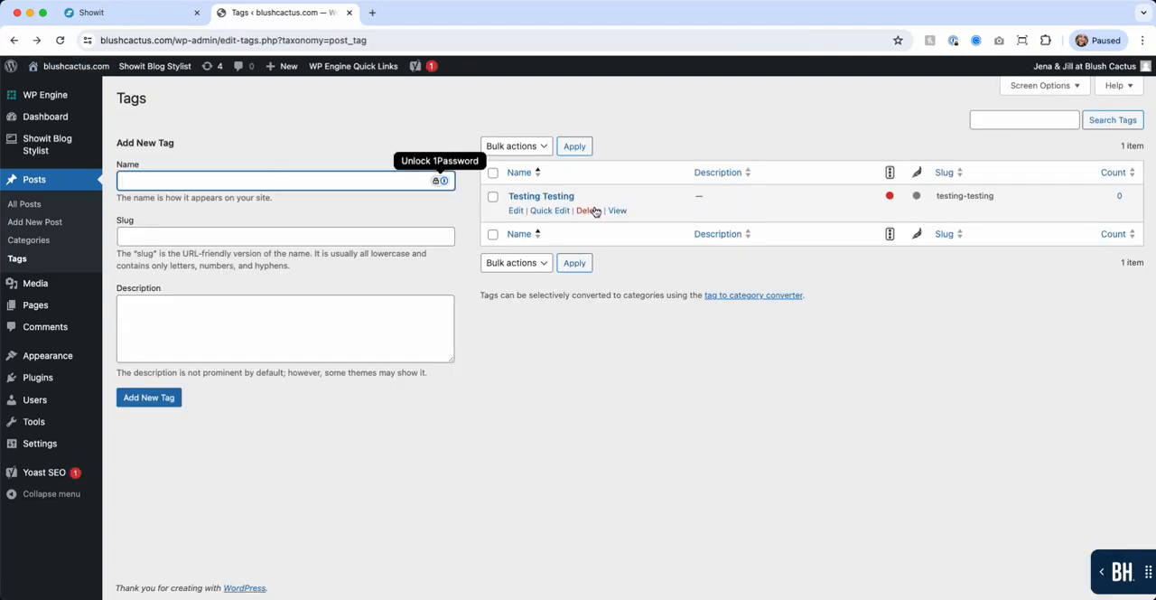
# Step: Delete the "Testing Testing" tag and confirm the deletion
pyautogui.click(595, 211)
pyautogui.click(683, 160)
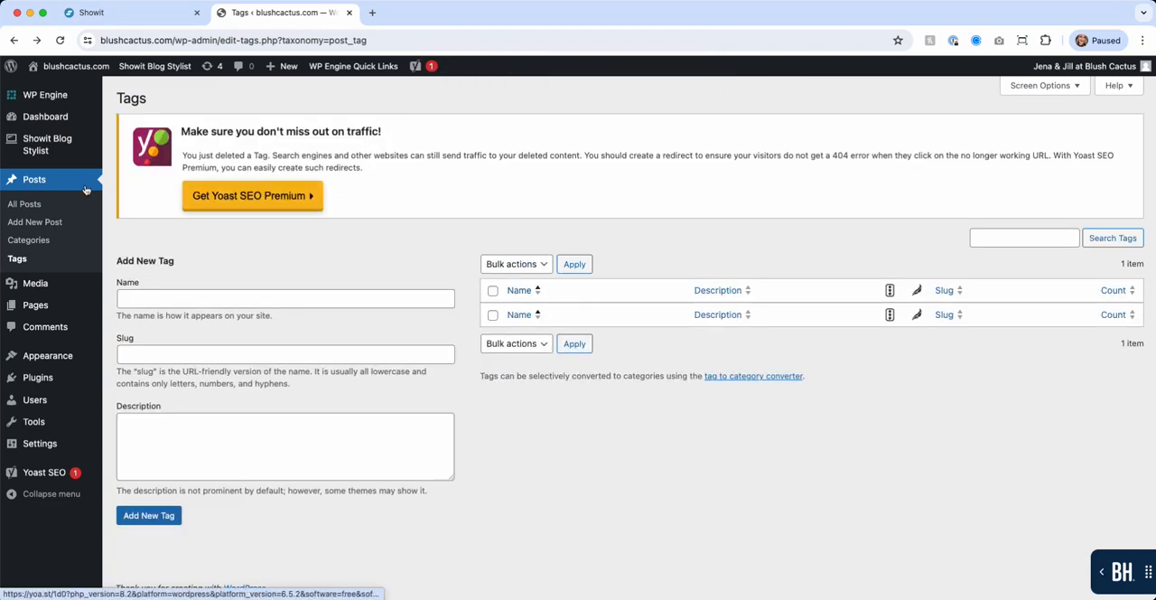
# Step: Open the post "The Truth About Rush Work", examine its category and tag settings, and return to the post list
pyautogui.click(56, 181)
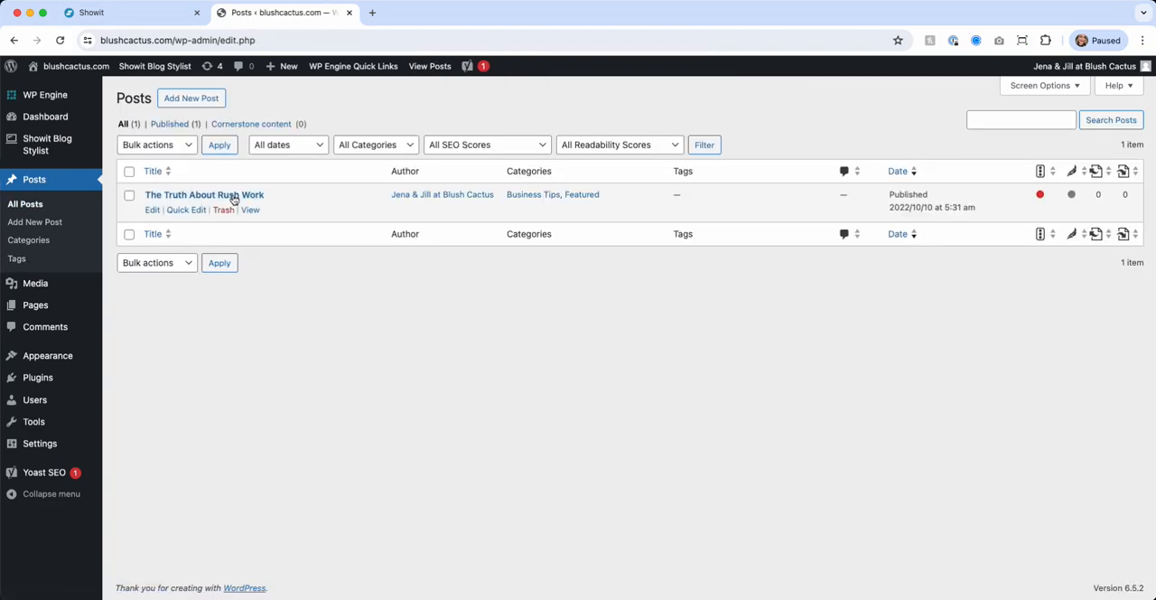
pyautogui.click(233, 199)
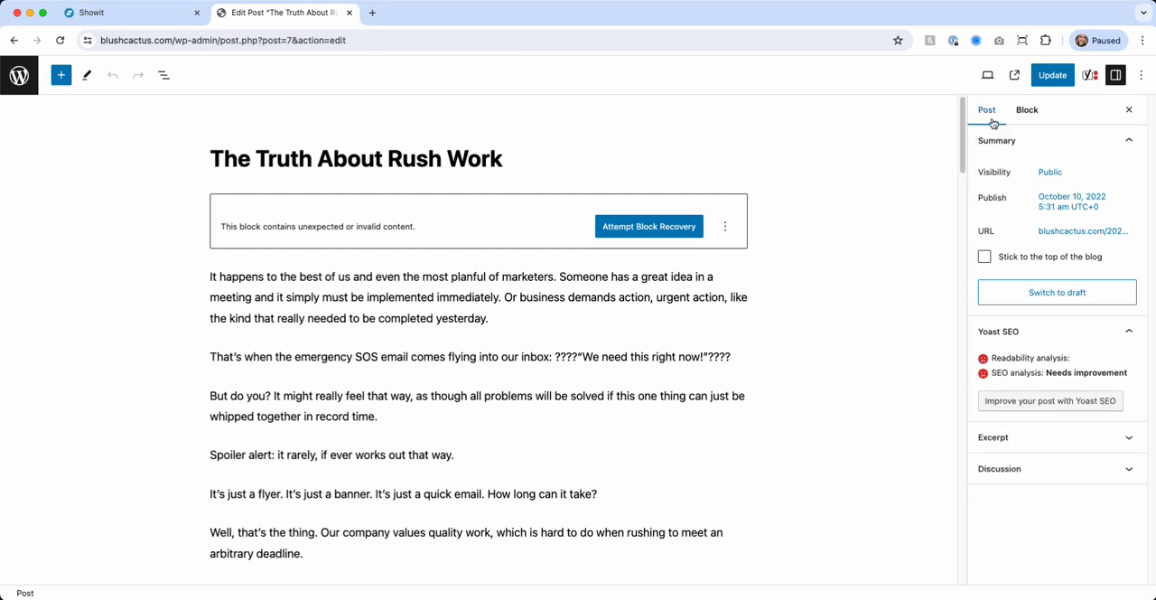
pyautogui.scroll(-4, 1045, 509)
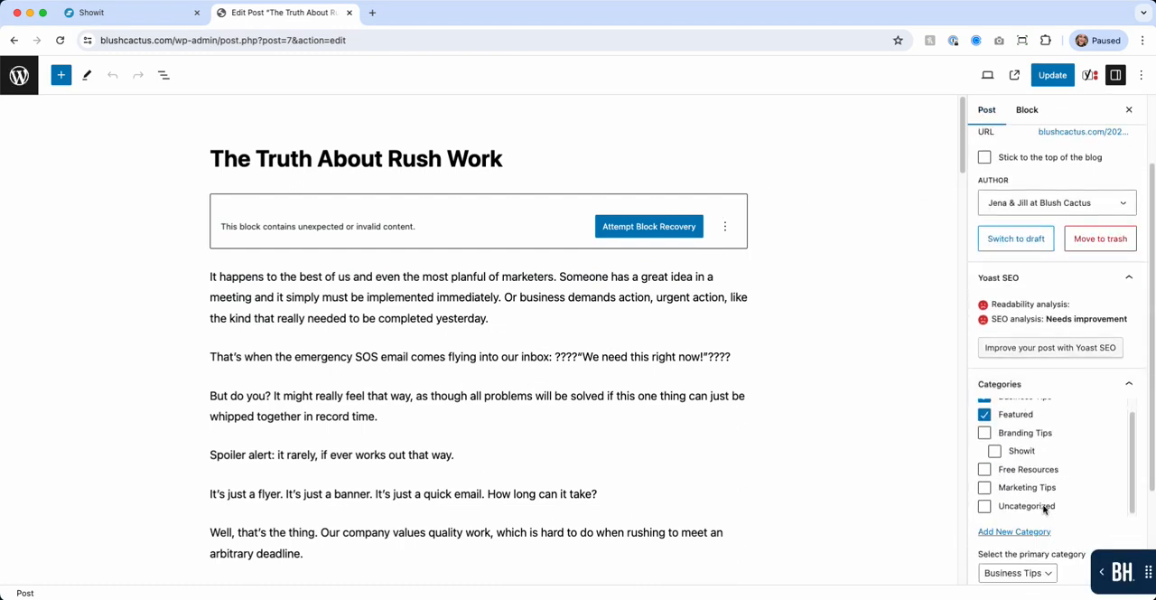
pyautogui.scroll(-3, 1025, 546)
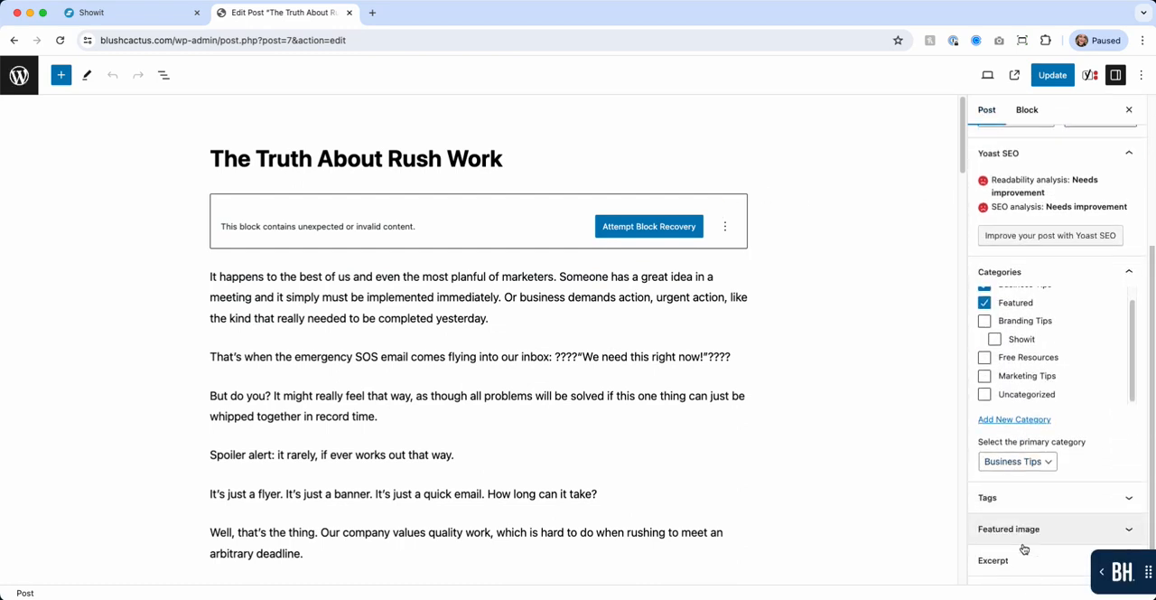
pyautogui.click(1014, 497)
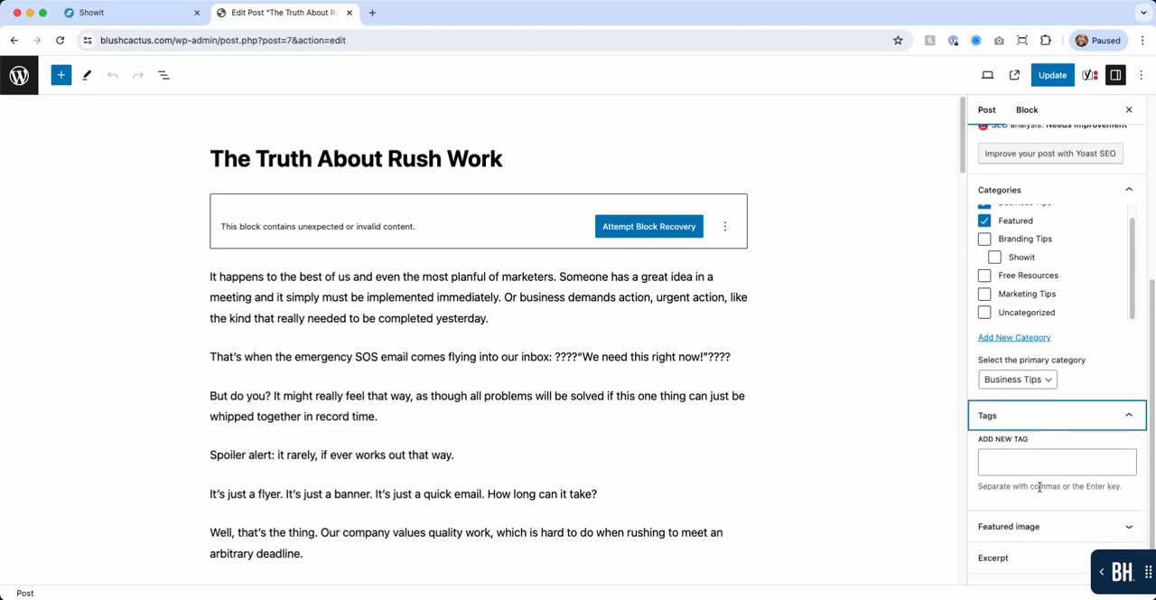
pyautogui.click(19, 75)
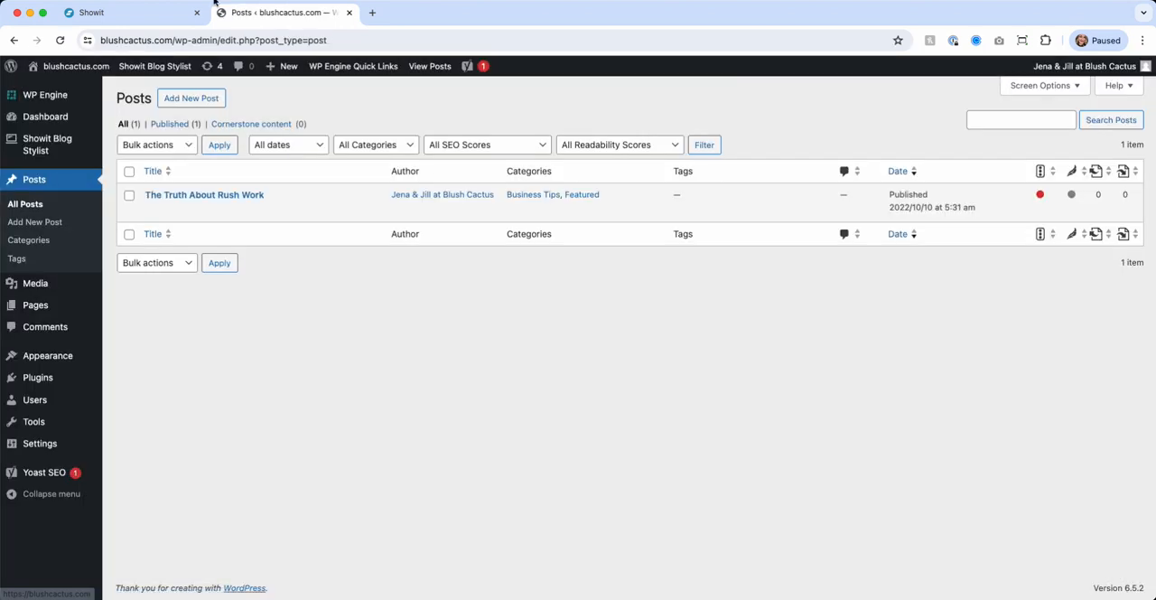